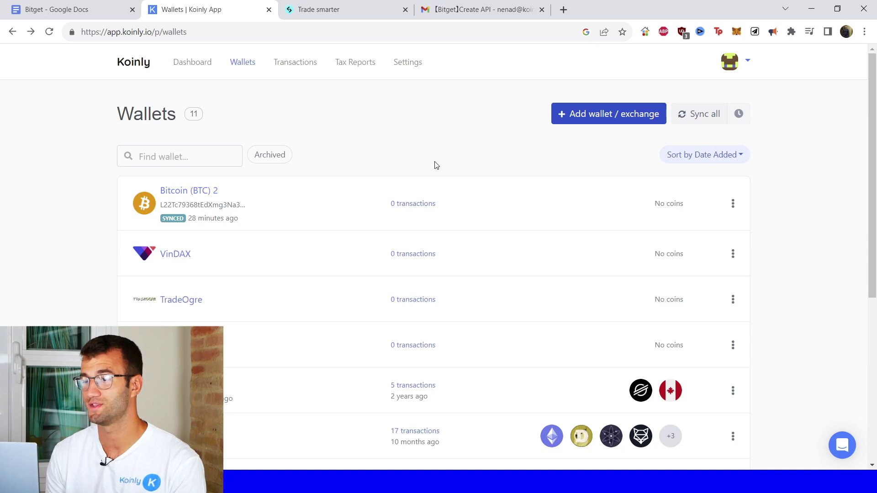
- Add a new Bitget exchange in Koinly, choosing auto-sync through an API key
left_click(573, 121)
type("bitget")
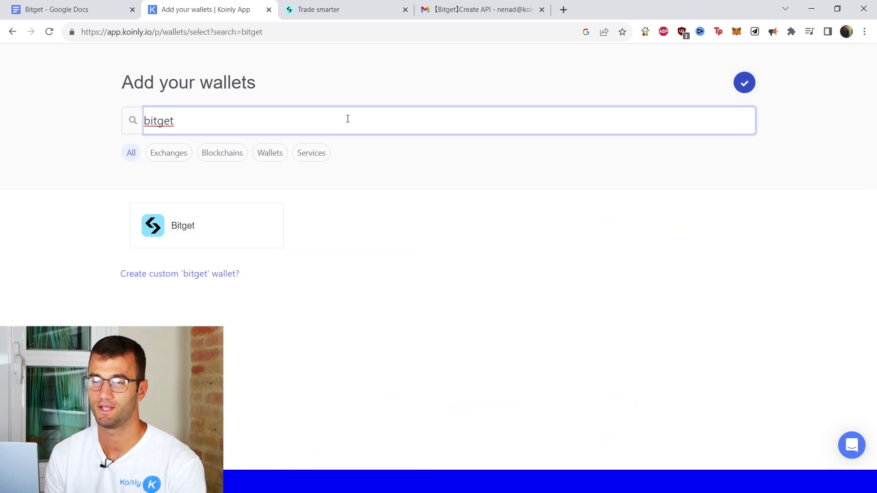
left_click(162, 228)
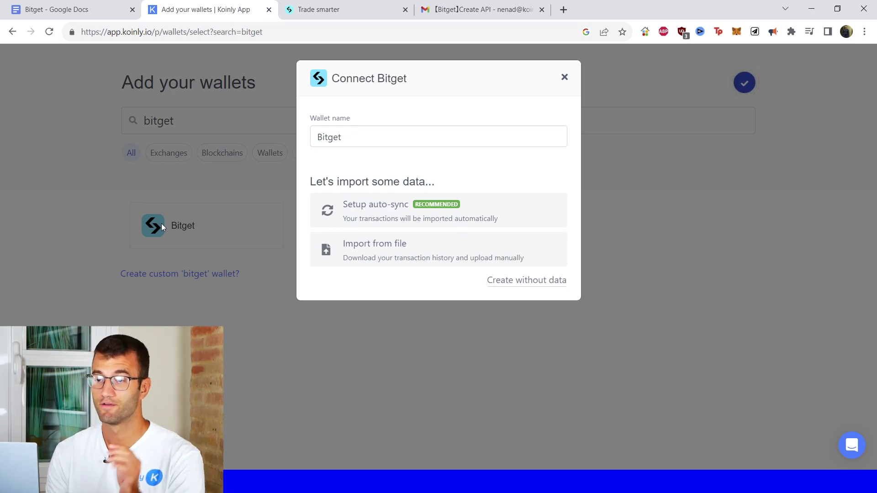
left_click(410, 214)
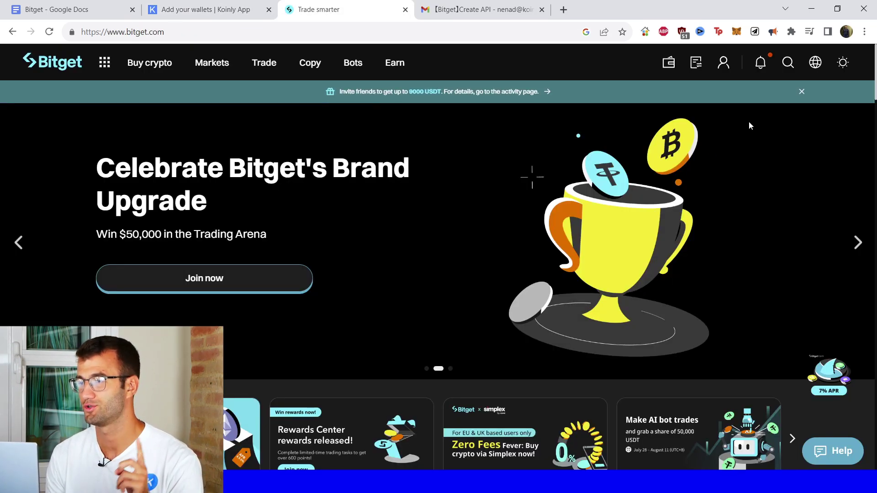
- Open Bitget's API key management page and start creating a new API key
mouse_move(728, 69)
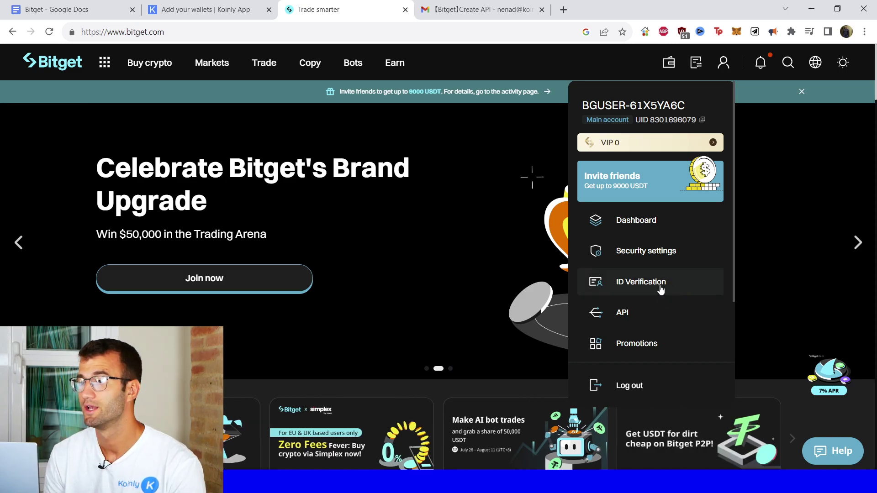
scroll(652, 252, "down", 1)
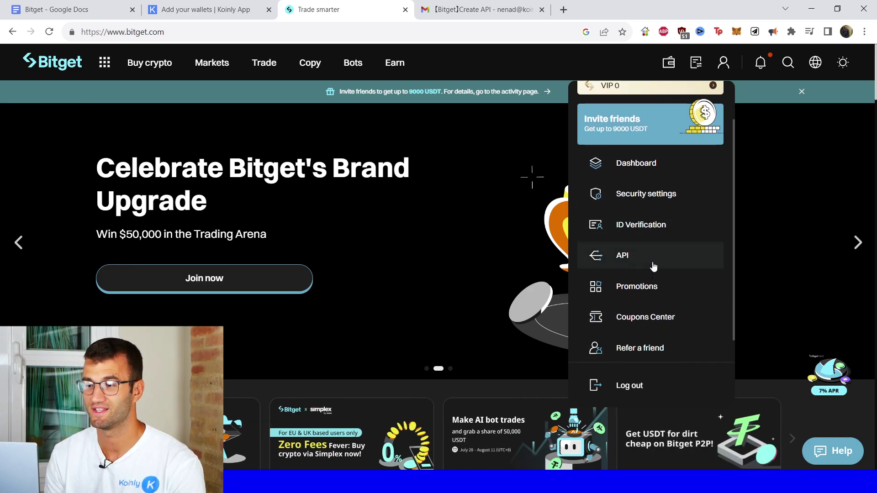
left_click(653, 266)
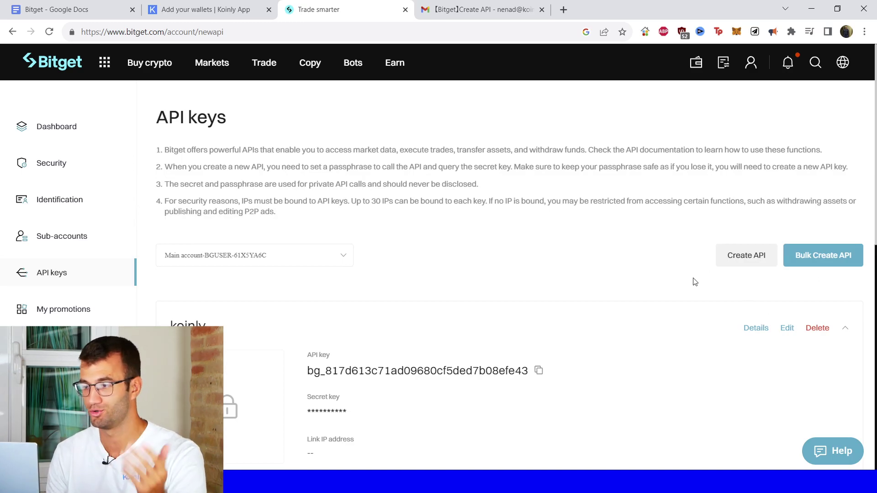
left_click(744, 266)
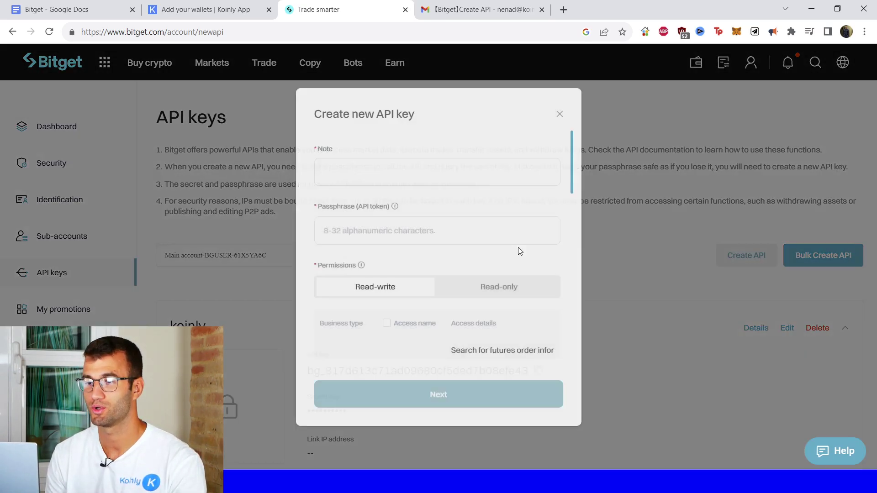
- Name the key koinly2, set its passphrase, and make it read-only with every permission
left_click(413, 185)
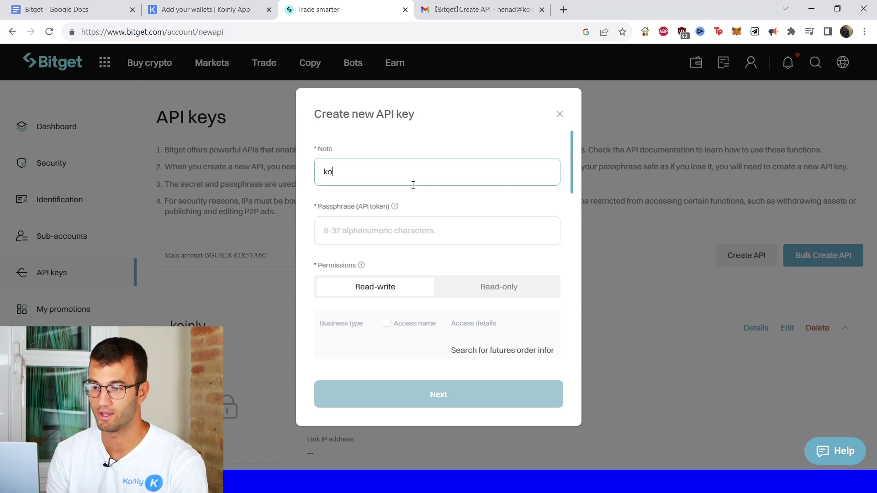
left_click(389, 236)
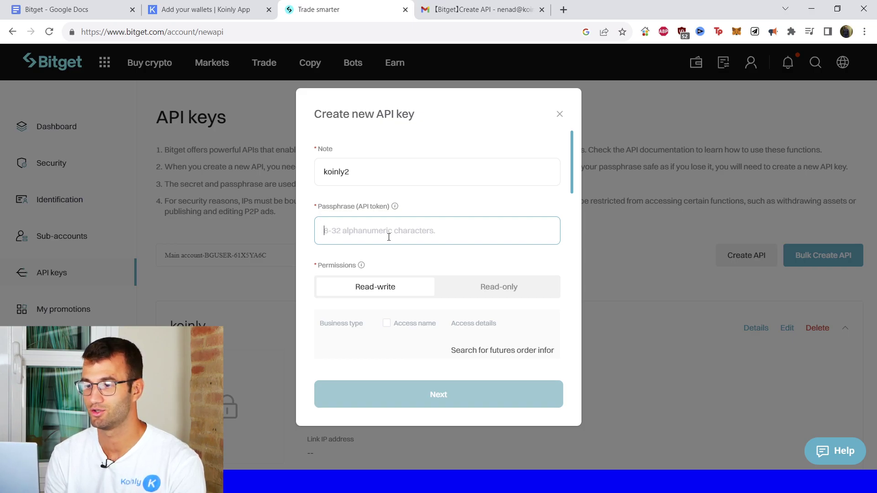
type("koinly123")
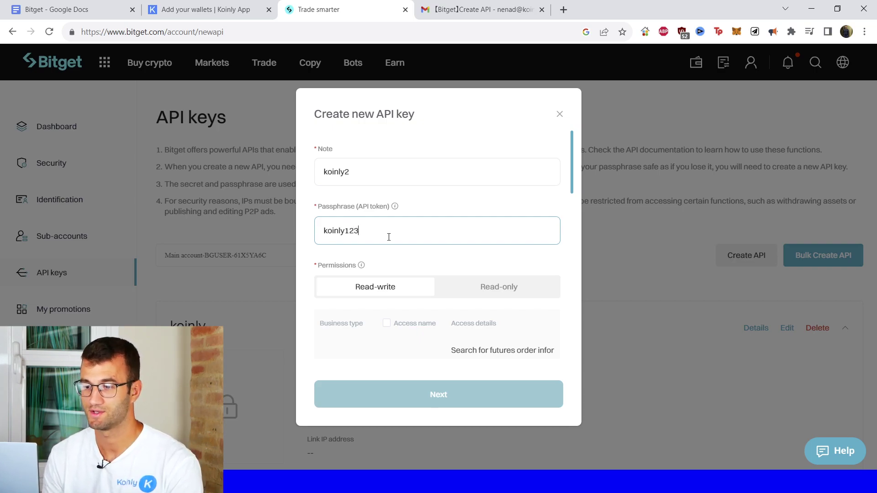
scroll(396, 317, "down", 2)
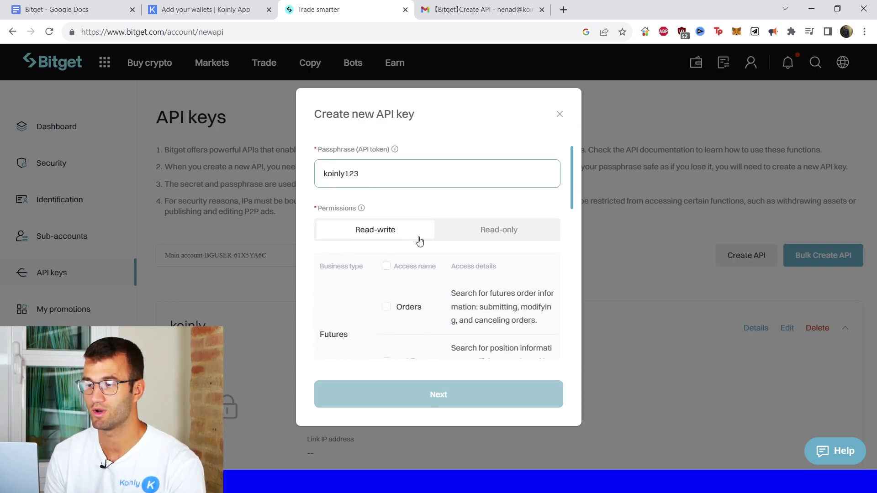
left_click(528, 231)
scroll(383, 304, "down", 2)
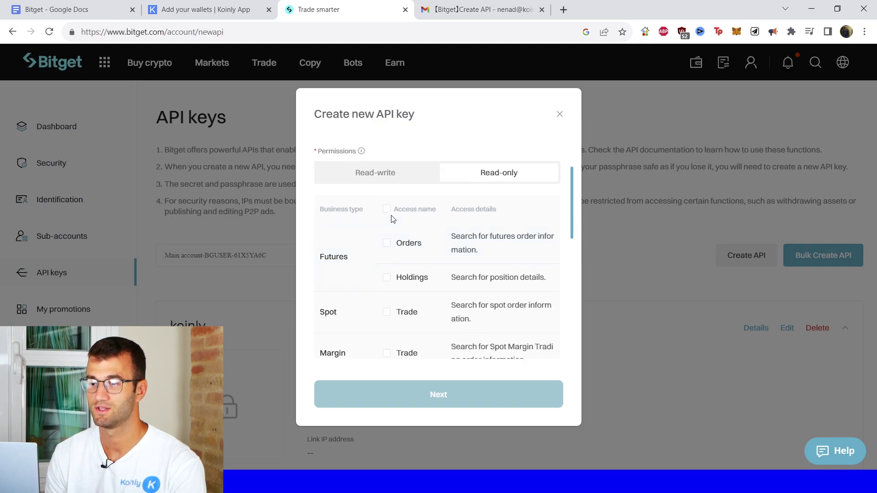
left_click(387, 209)
- Review the key settings and submit them for safety verification
scroll(418, 294, "down", 4)
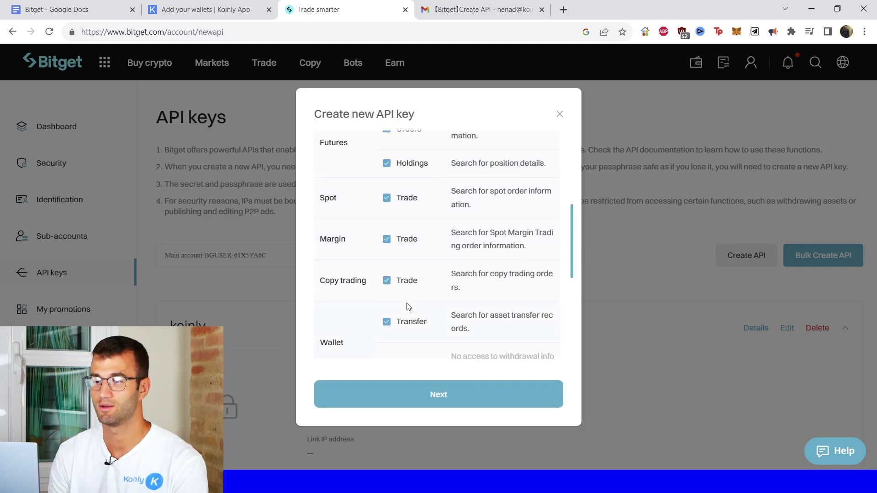
scroll(407, 310, "down", 6)
scroll(402, 320, "up", 6)
scroll(401, 306, "down", 4)
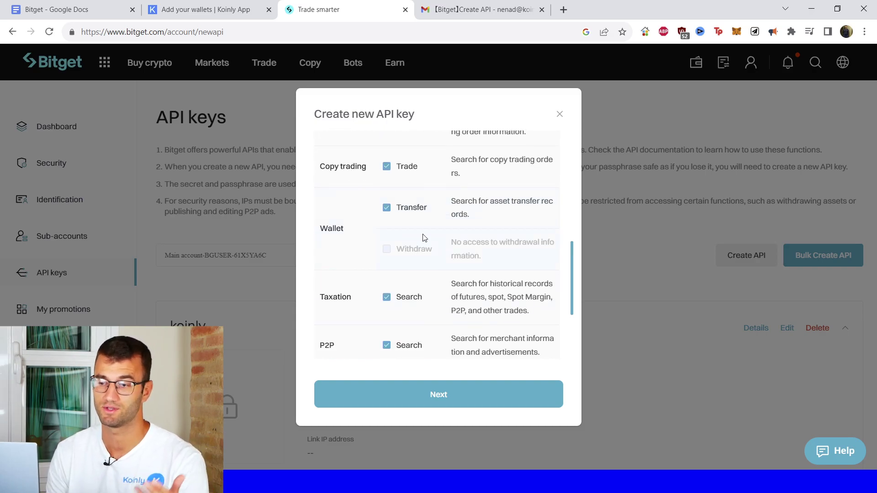
scroll(444, 262, "down", 3)
scroll(441, 283, "up", 10)
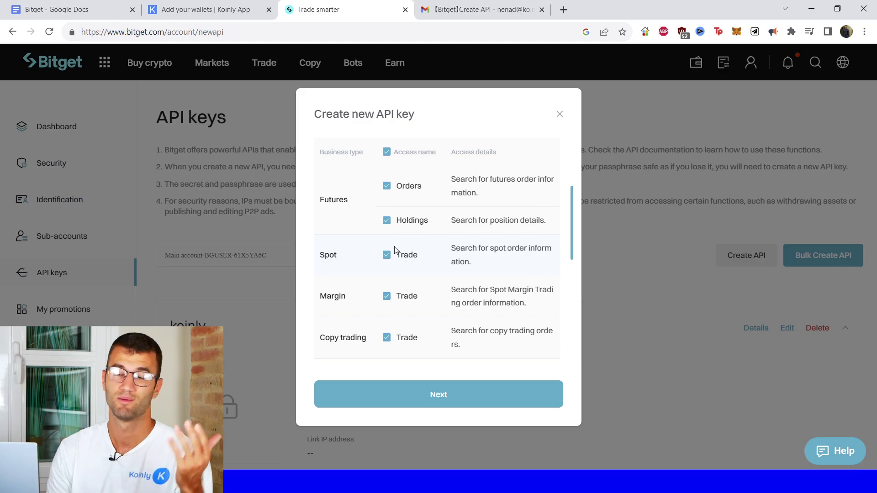
scroll(425, 274, "down", 2)
scroll(425, 274, "down", 6)
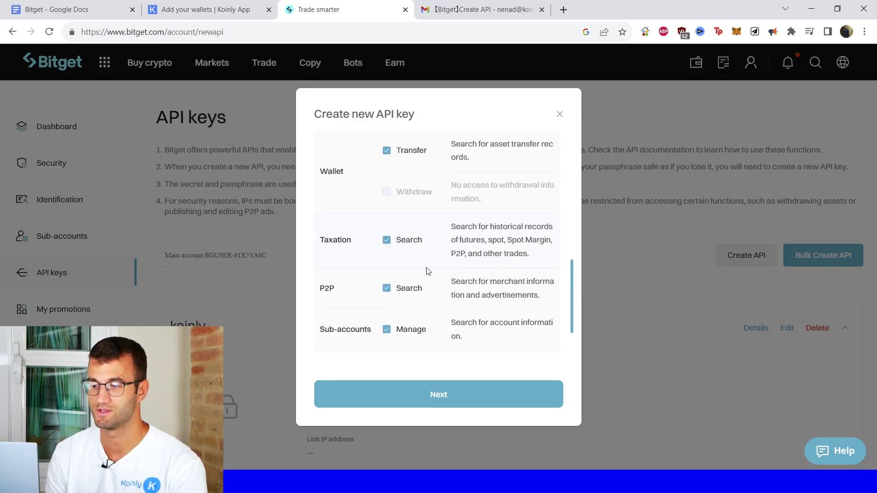
left_click(424, 394)
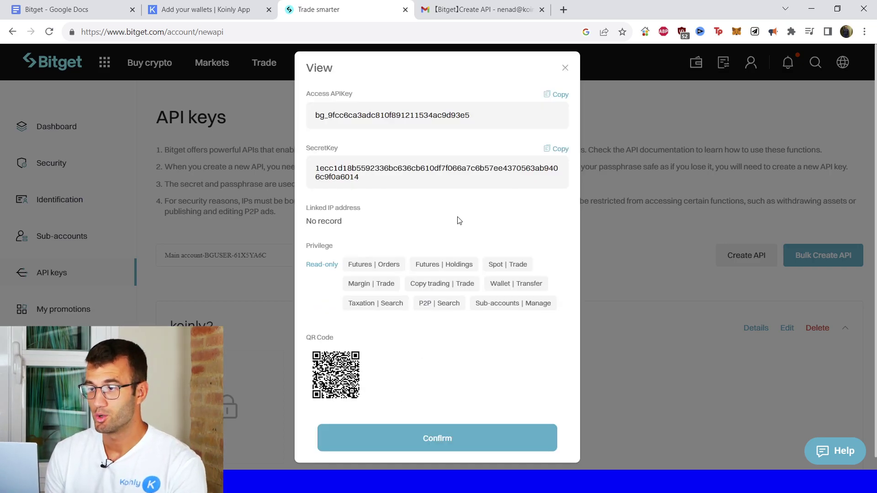
- Copy Bitget's access key and secret key into Koinly's API key and API secret fields
left_click(562, 95)
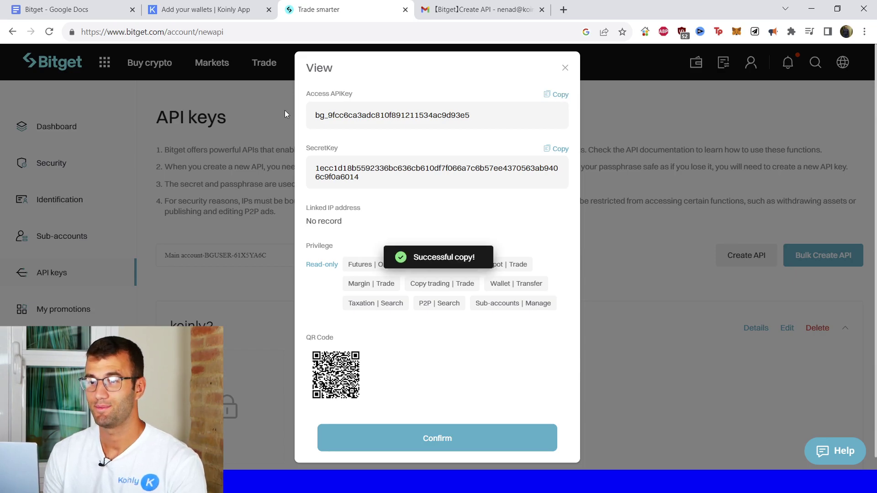
left_click(205, 9)
left_click(352, 137)
key("ctrl+v")
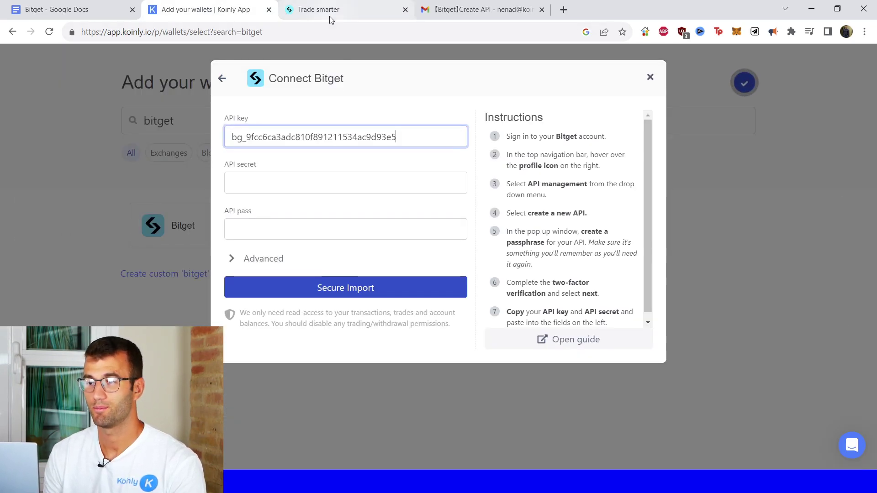
left_click(330, 17)
left_click(567, 151)
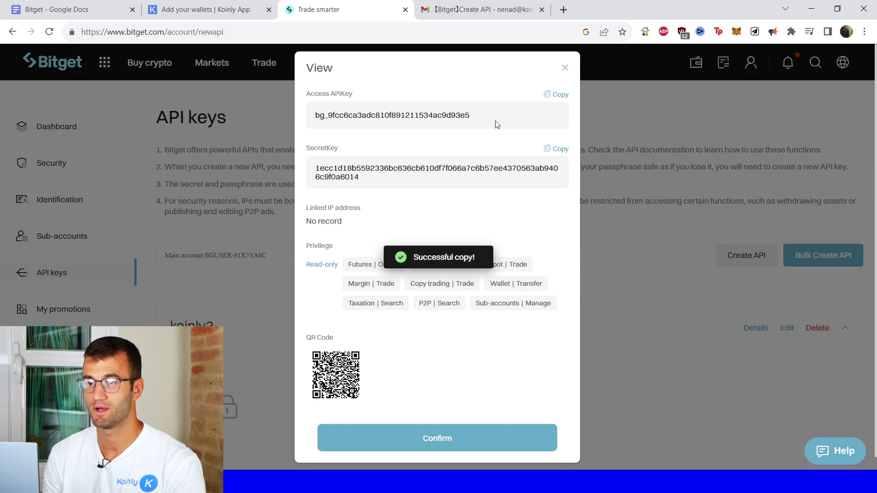
left_click(199, 6)
left_click(333, 187)
key("ctrl+v")
left_click(318, 233)
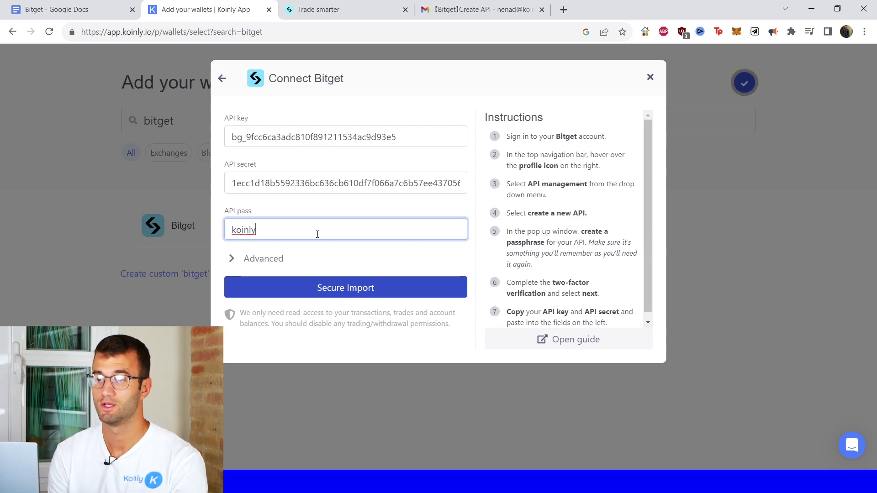
- Import the Bitget API connection, then add a Bitget 3 wallet that imports from file
left_click(352, 296)
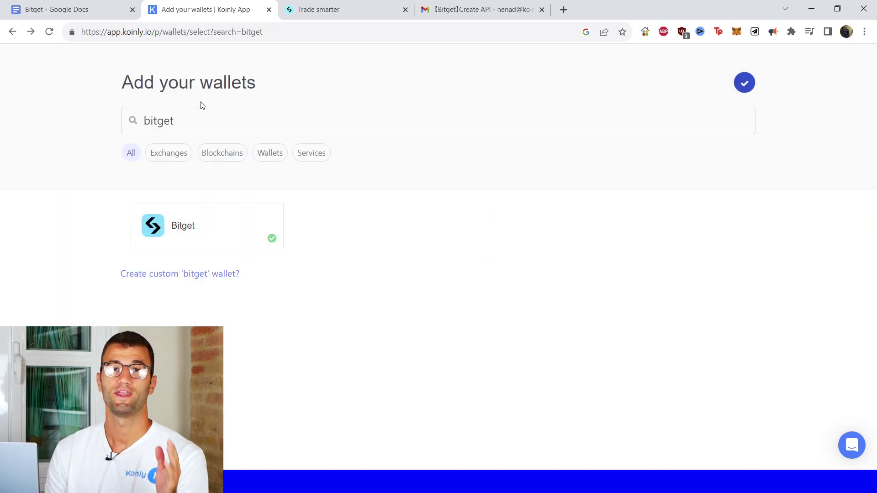
left_click(256, 233)
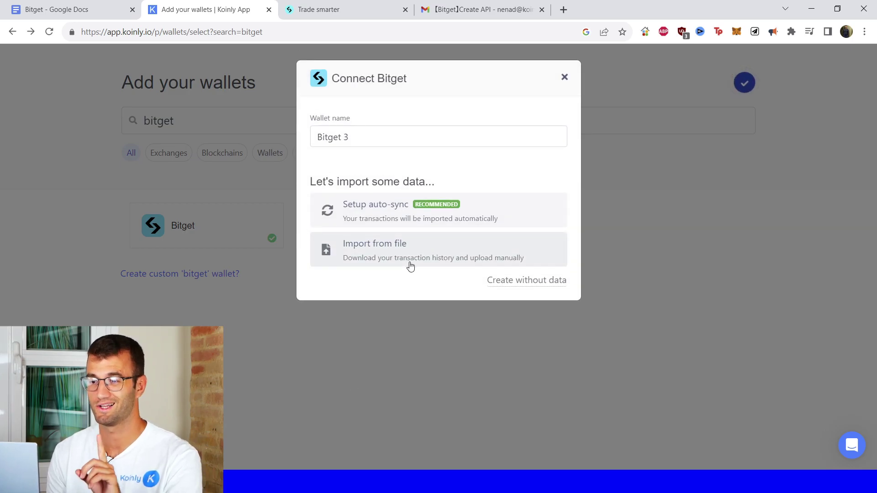
left_click(410, 264)
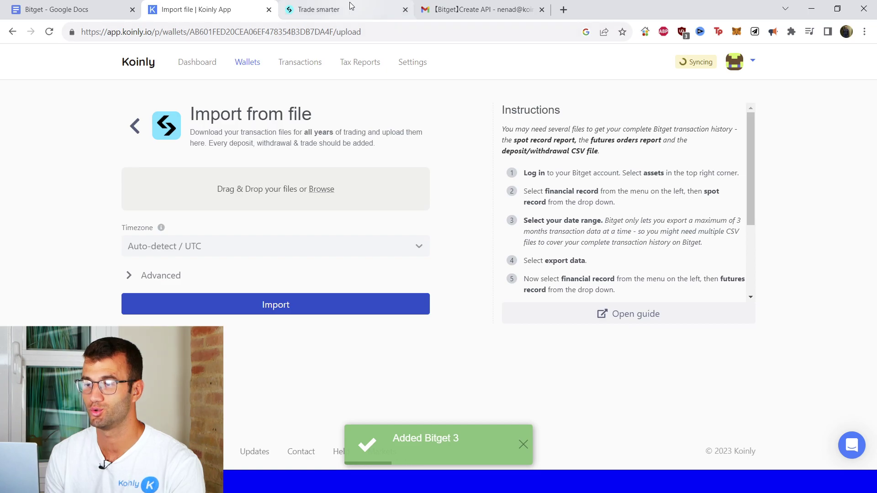
scroll(580, 194, "down", 1)
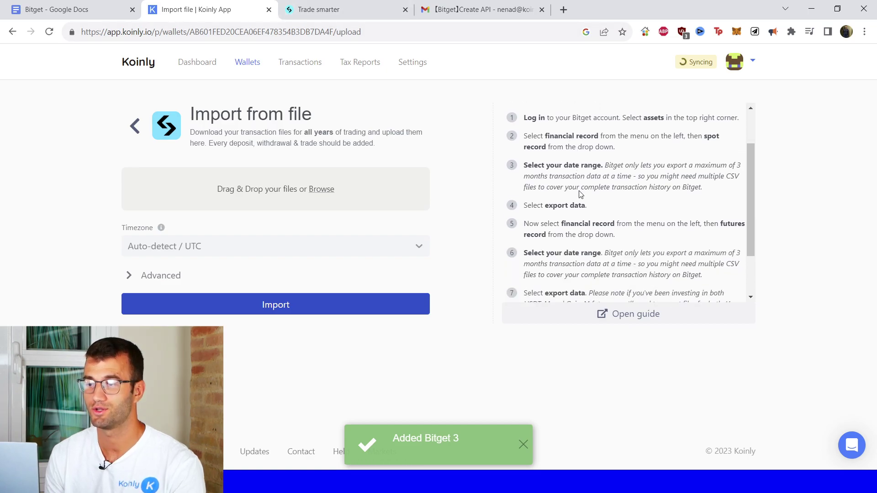
left_click(308, 14)
- Open Bitget's Spot records under Financial Records and bring up its export dialog
mouse_move(668, 64)
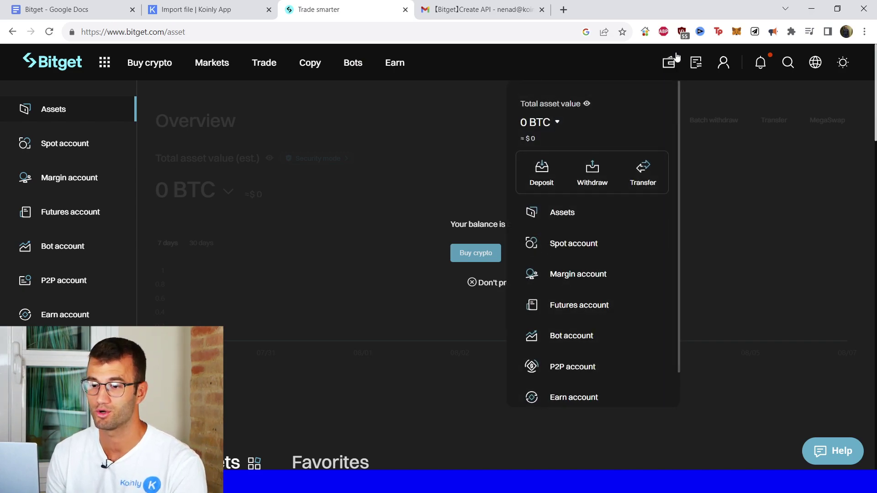
scroll(151, 315, "down", 1)
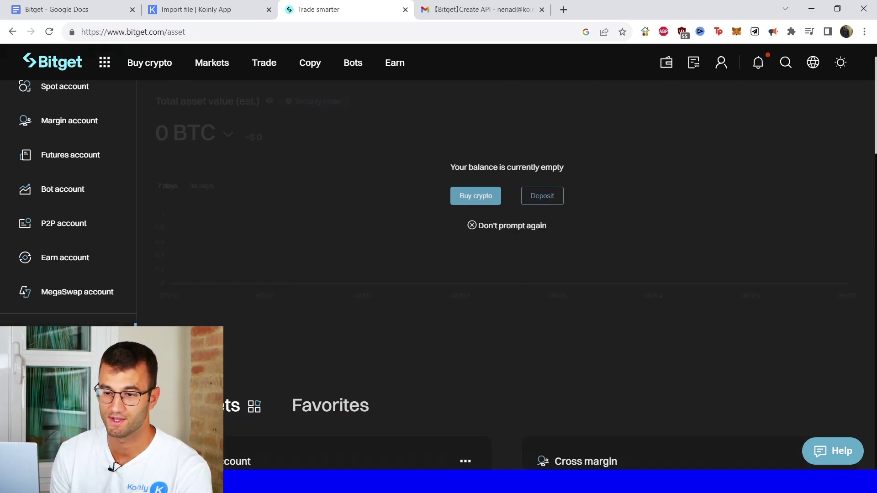
scroll(68, 297, "down", 1)
left_click(63, 311)
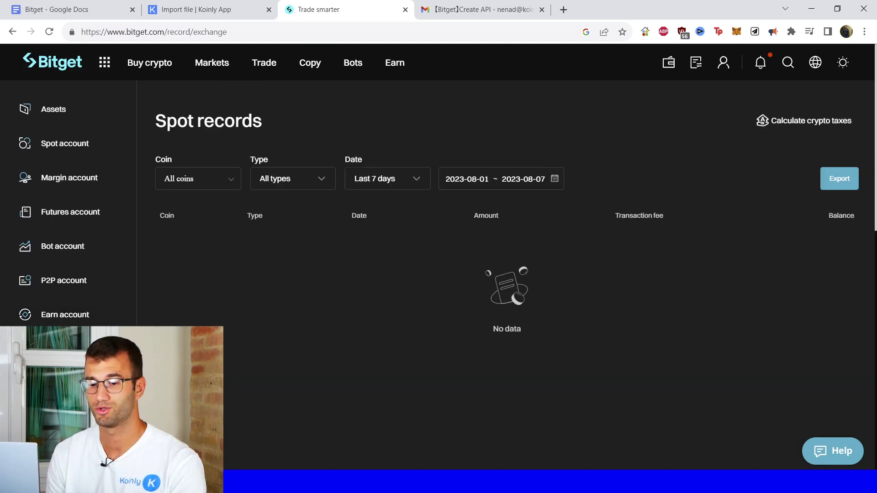
scroll(502, 228, "down", 3)
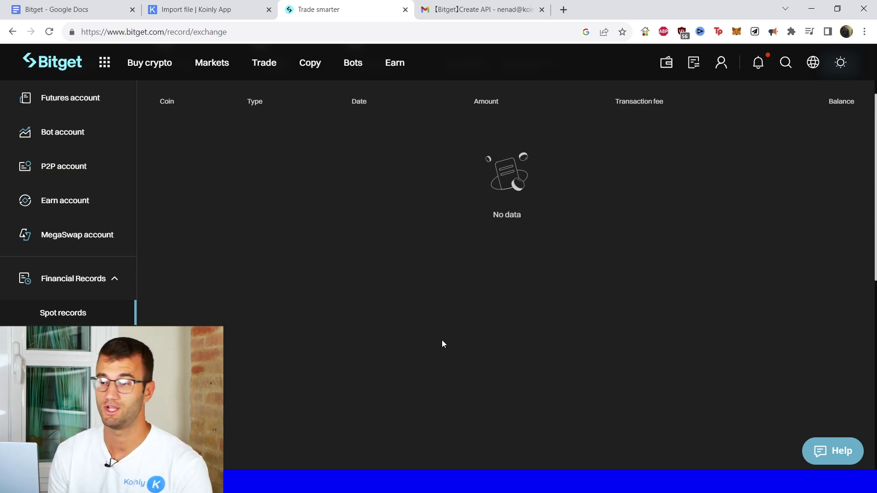
scroll(450, 361, "up", 3)
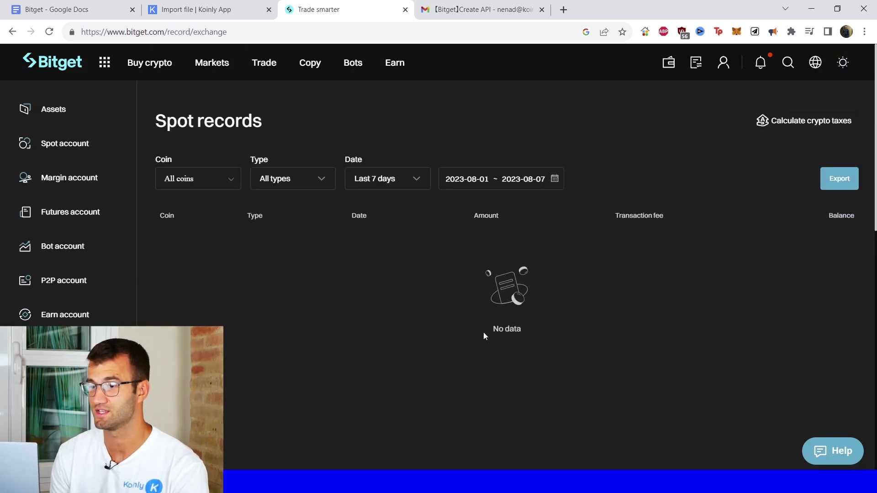
left_click(833, 186)
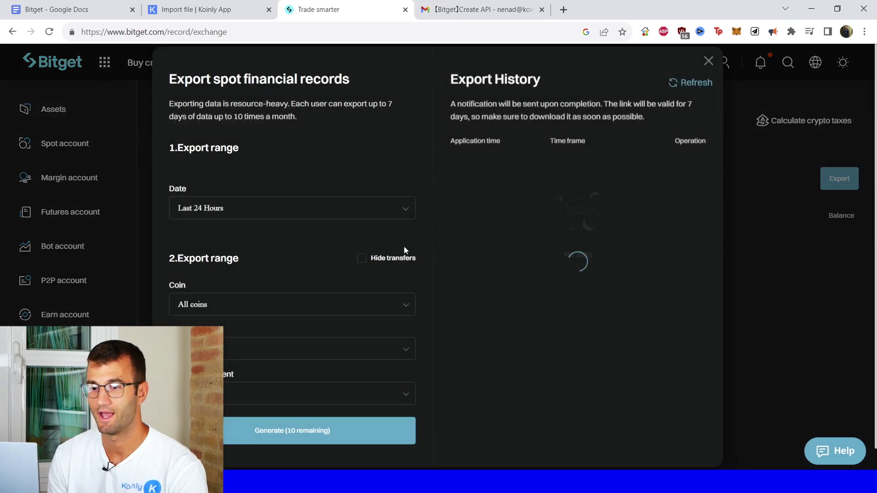
- Generate a Bitget spot records export for Over 90 days with All coins, then return to Koinly
left_click(231, 211)
left_click(234, 319)
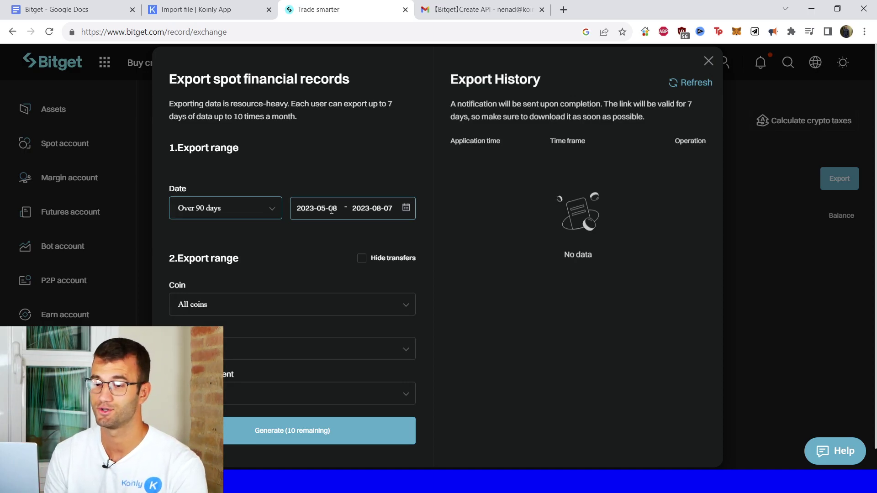
left_click(274, 303)
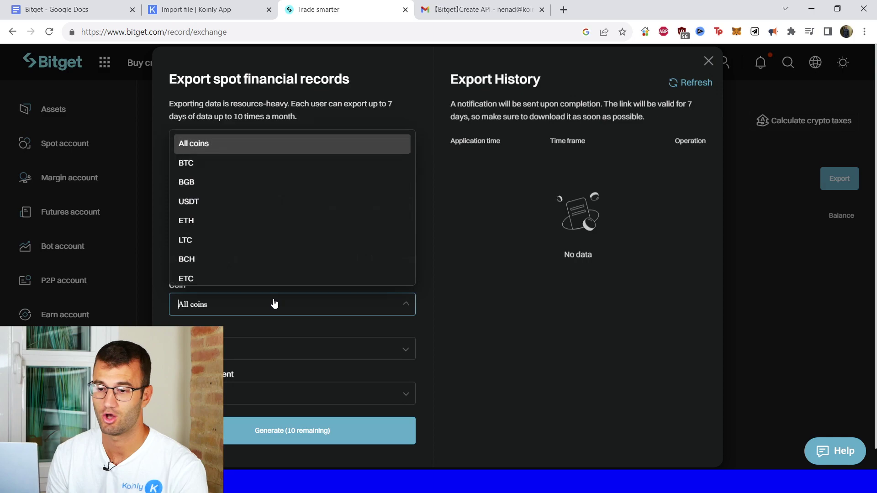
left_click(446, 297)
scroll(299, 347, "down", 1)
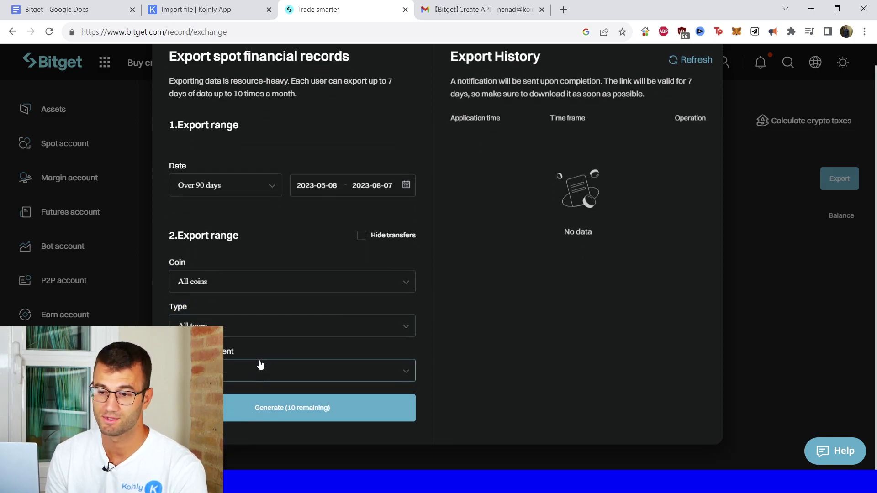
left_click(242, 378)
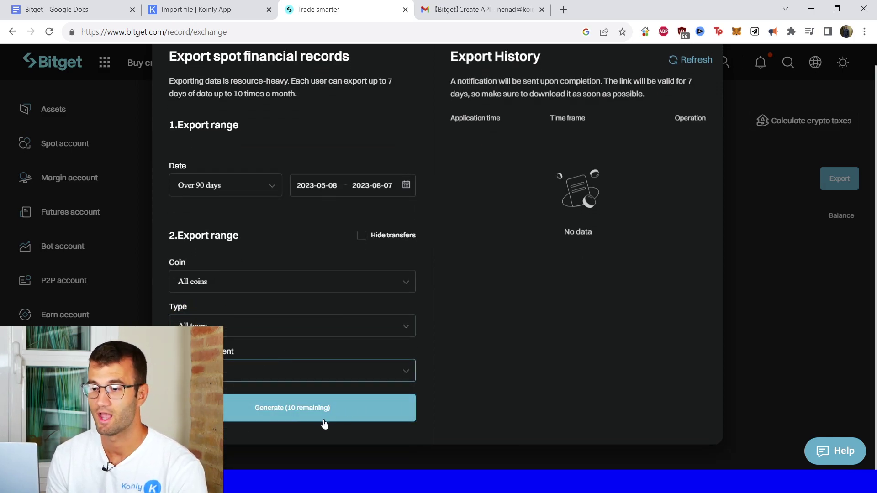
left_click(309, 413)
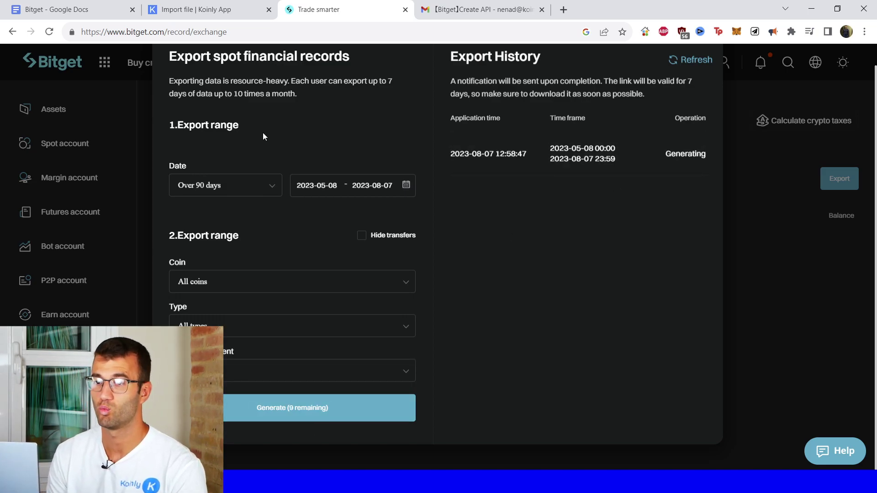
left_click(211, 12)
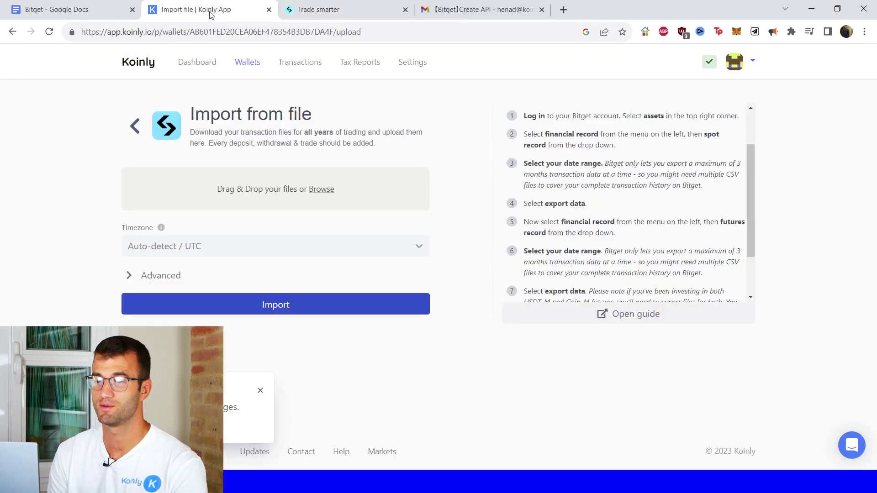
left_click(260, 390)
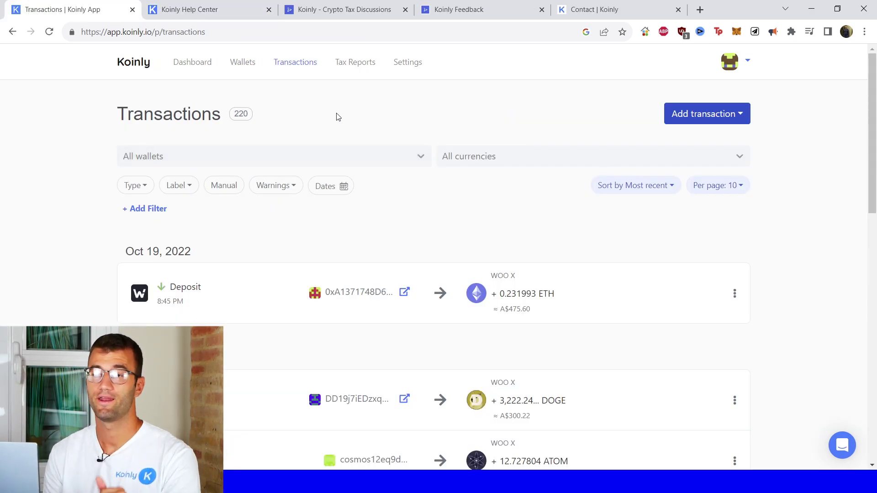
- Scroll through Koinly's 220 imported transactions and back to the top
scroll(473, 183, "down", 3)
scroll(474, 192, "down", 2)
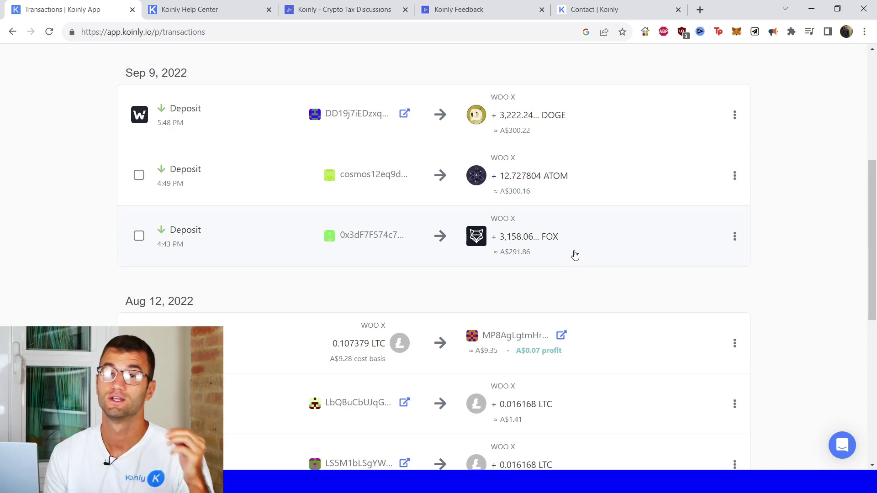
scroll(556, 306, "up", 6)
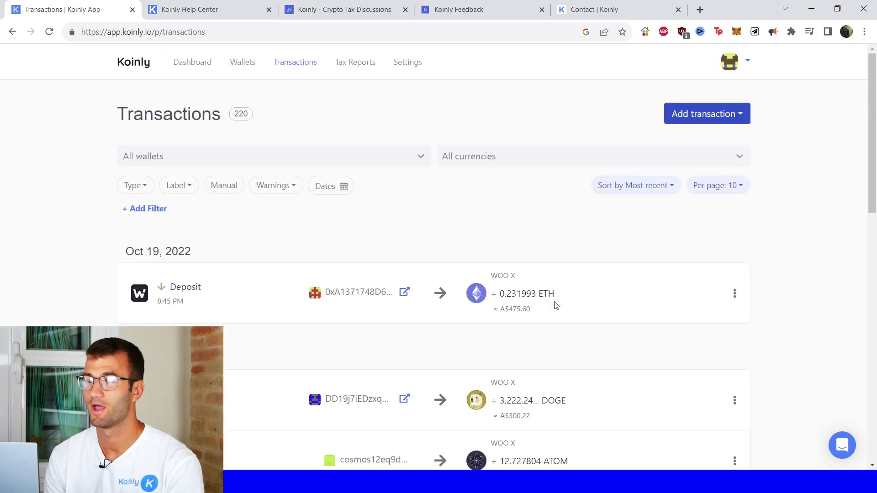
- Review the 2021-22 tax report summary showing A$9,951.92 in gains
left_click(355, 63)
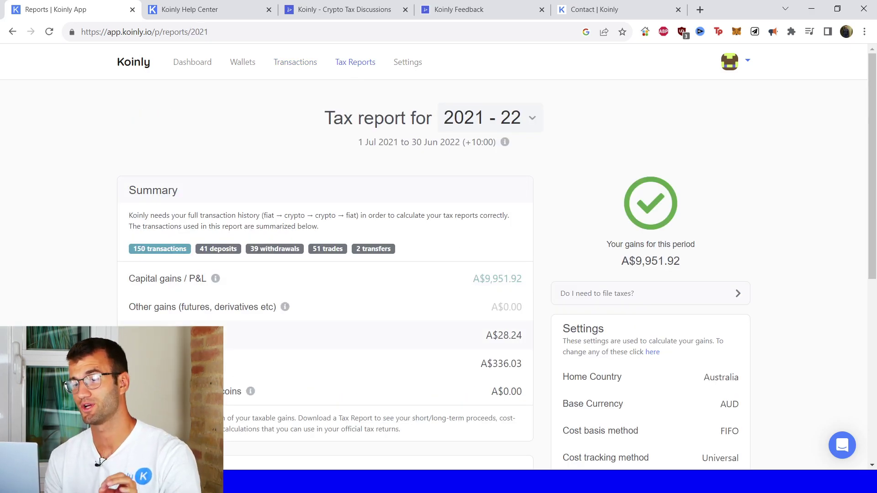
scroll(203, 293, "down", 1)
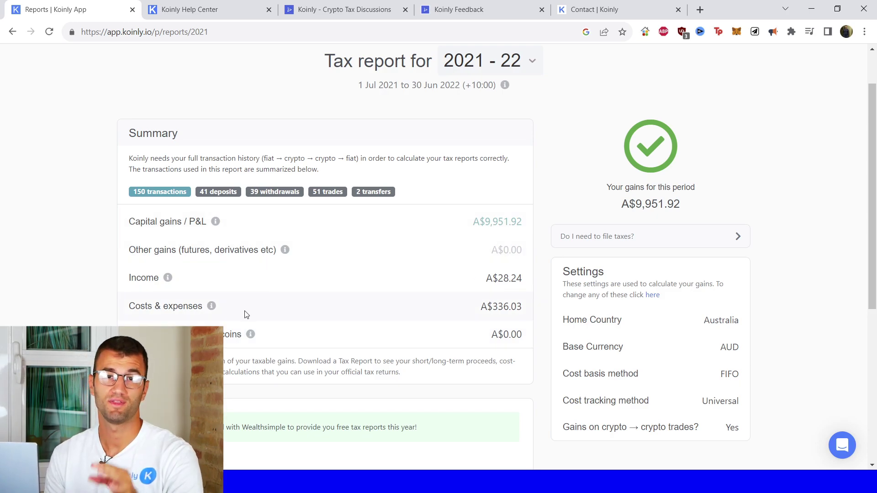
scroll(270, 290, "down", 6)
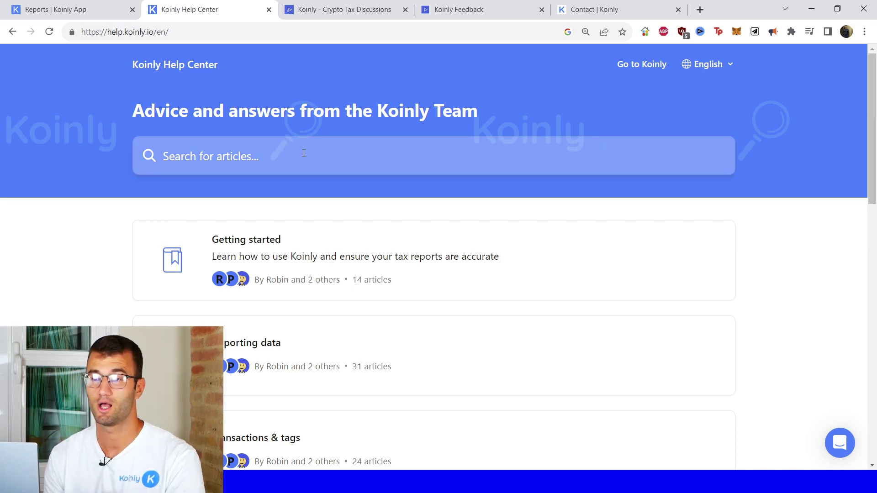
- Visit the Koinly discussion forum, feedback roadmap and Contact page in turn
left_click(358, 13)
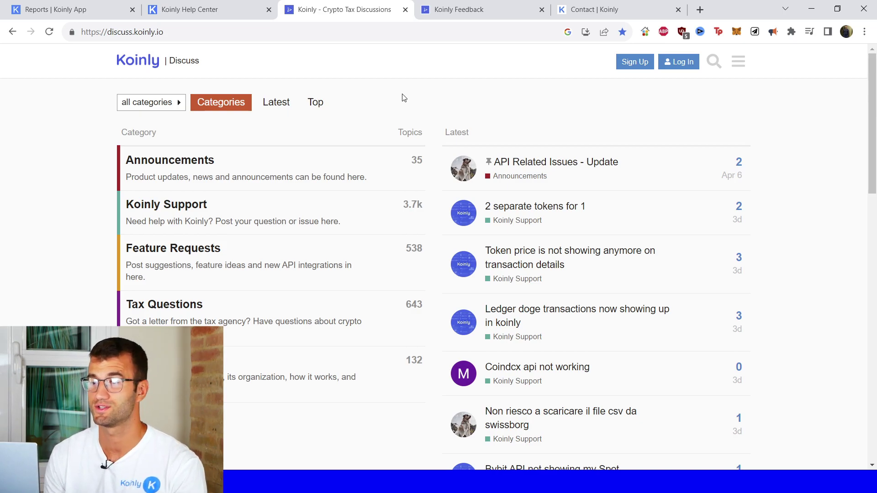
left_click(467, 16)
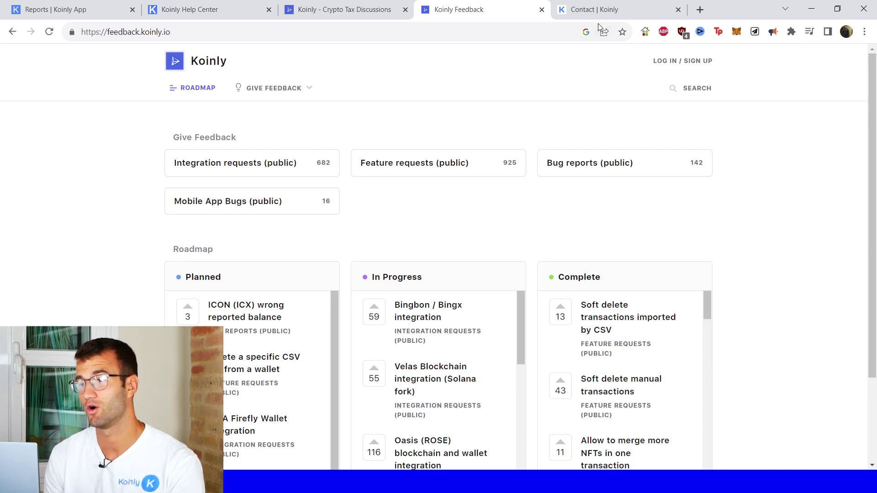
left_click(598, 11)
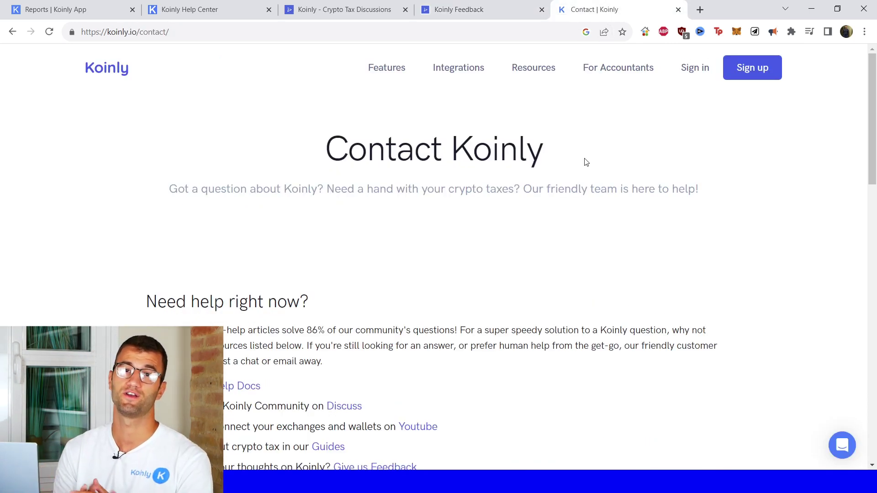